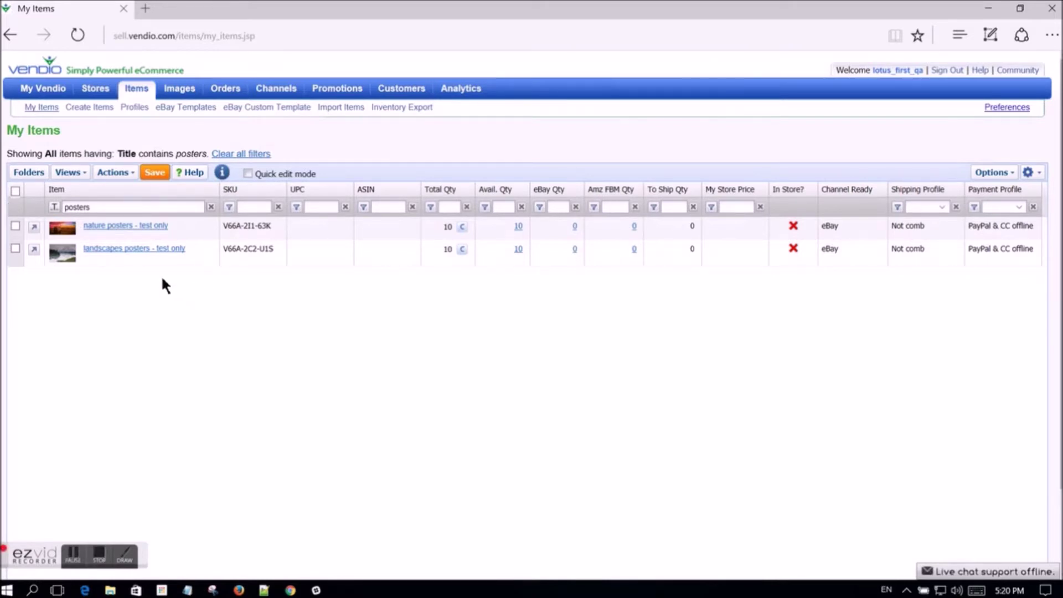
Step: Open the 'nature posters - test only' item from My Items for editing
left_click(128, 227)
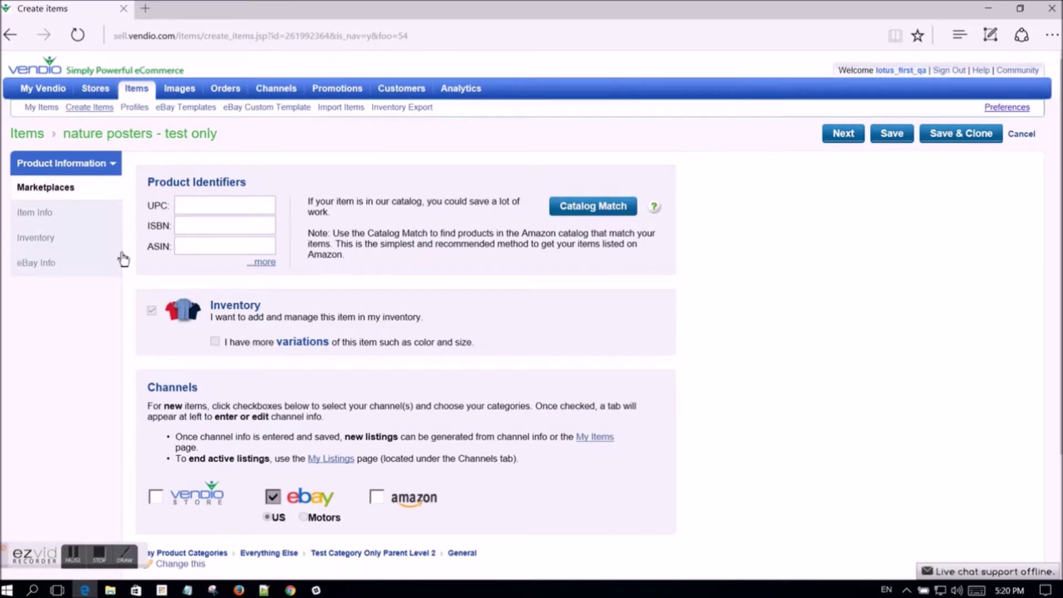
Step: Show the item's eBay Info form and set Layout and Theme to Choose your own
left_click(54, 272)
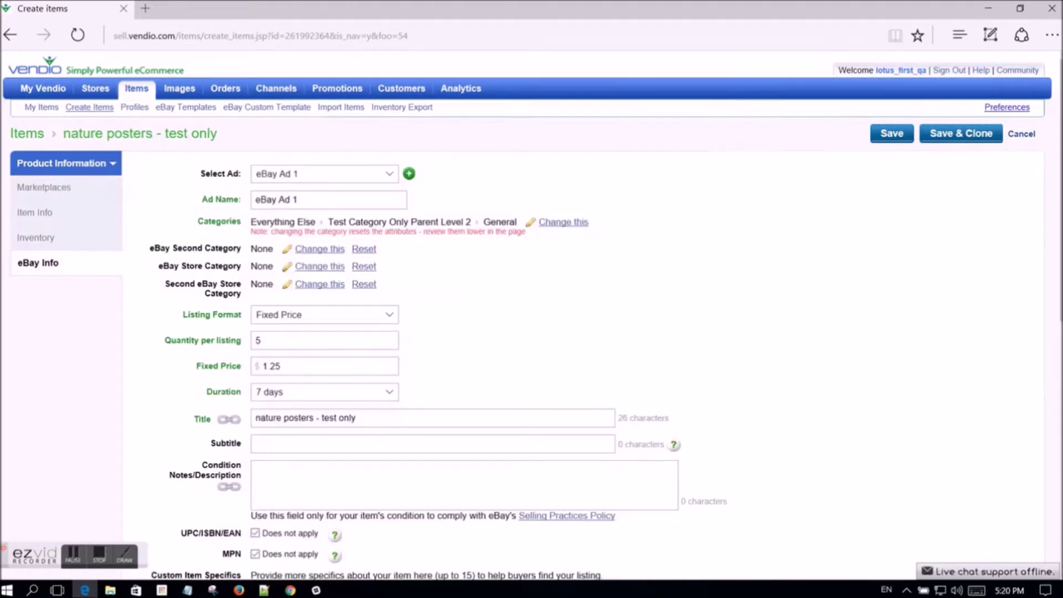
scroll(532, 315, "down", 2)
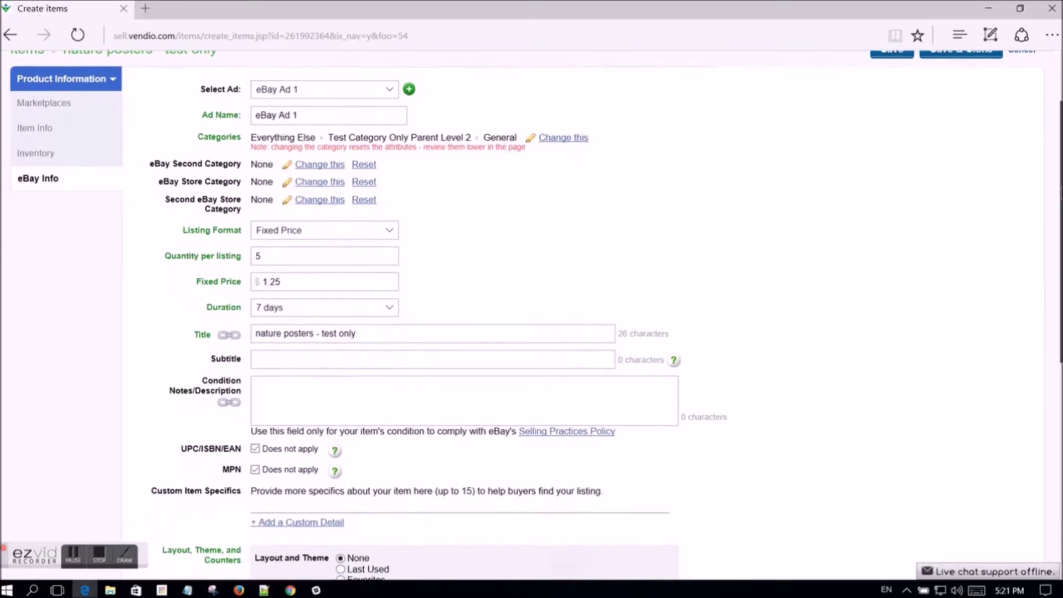
scroll(531, 316, "down", 4)
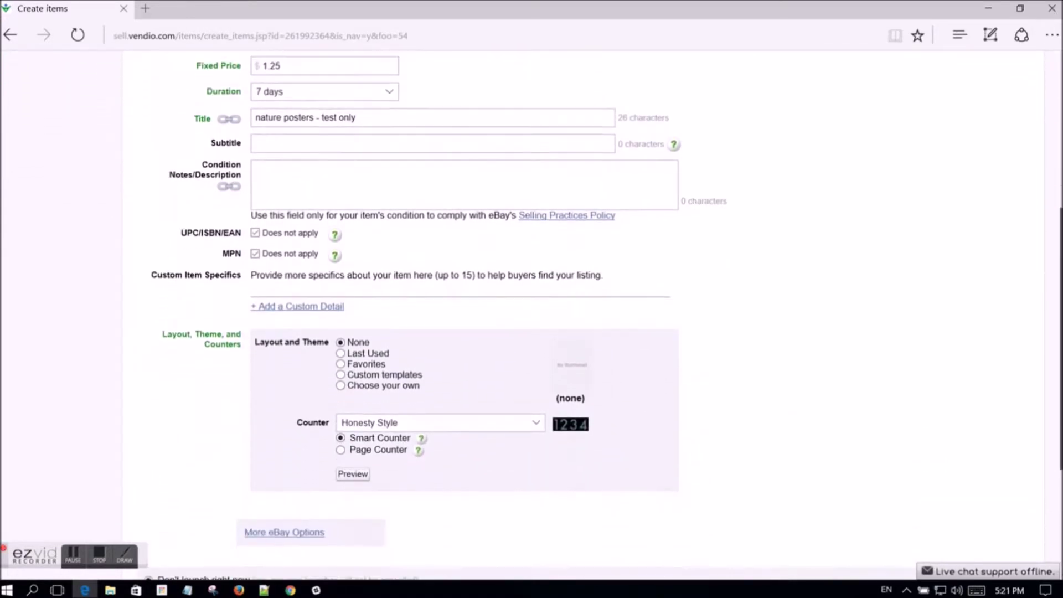
scroll(764, 292, "down", 2)
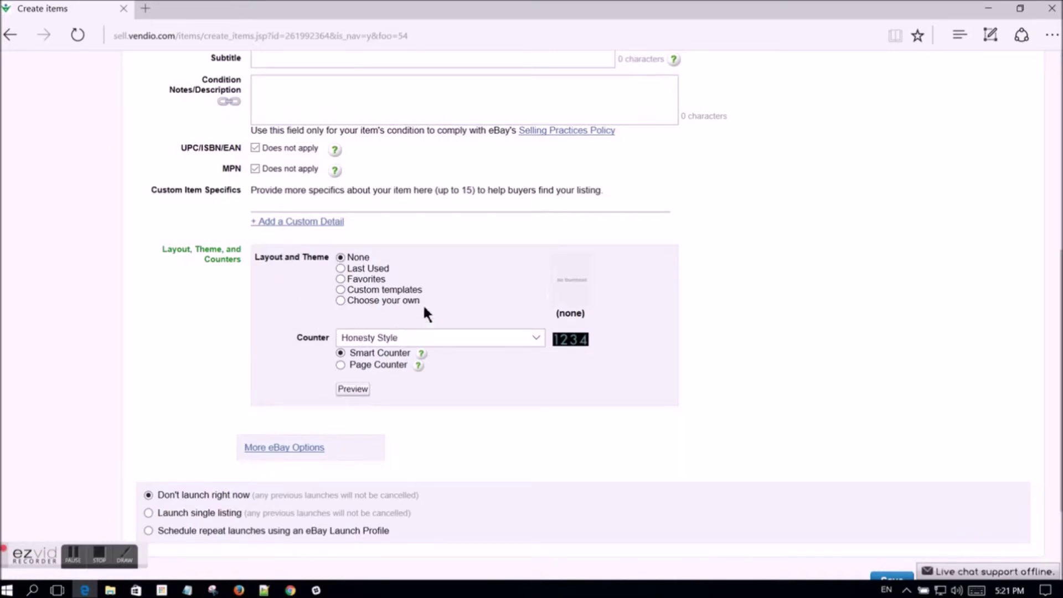
left_click(340, 303)
Step: Open the template browser and look through the Category list without changing it
left_click(446, 301)
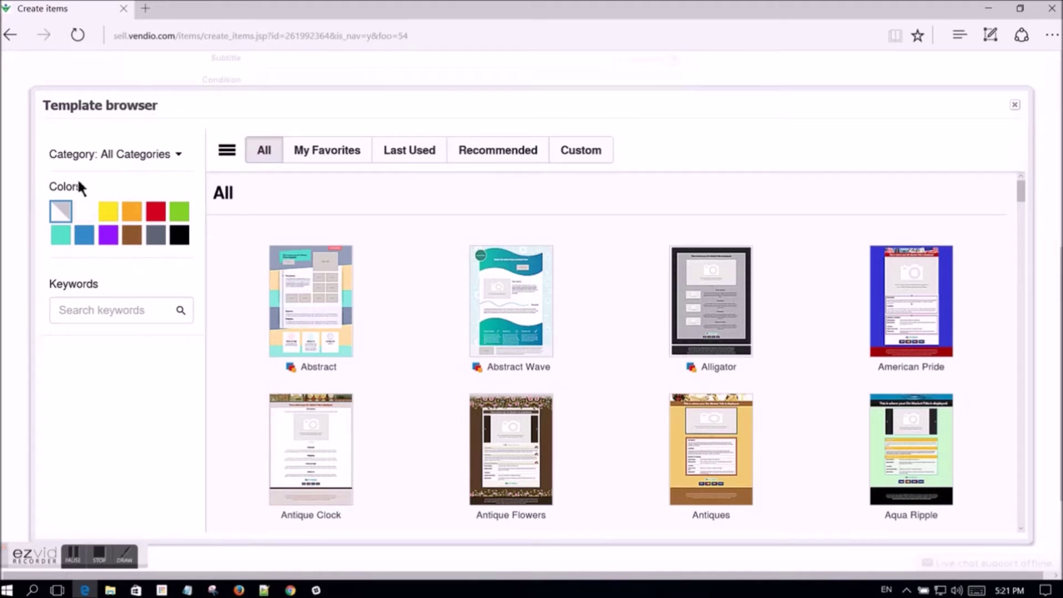
left_click(179, 158)
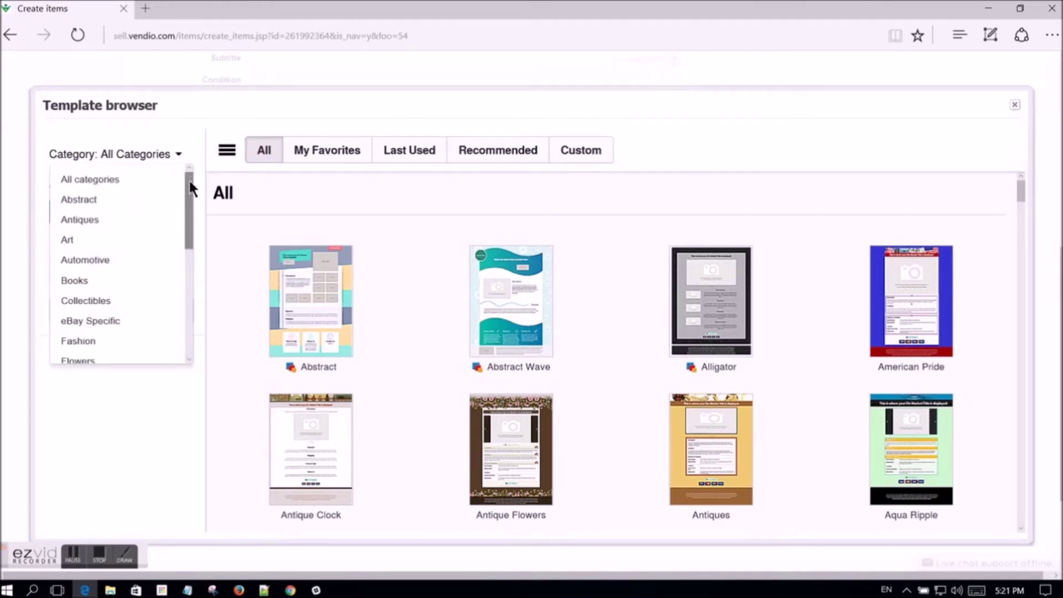
left_click_drag(189, 181, 196, 155)
left_click(196, 155)
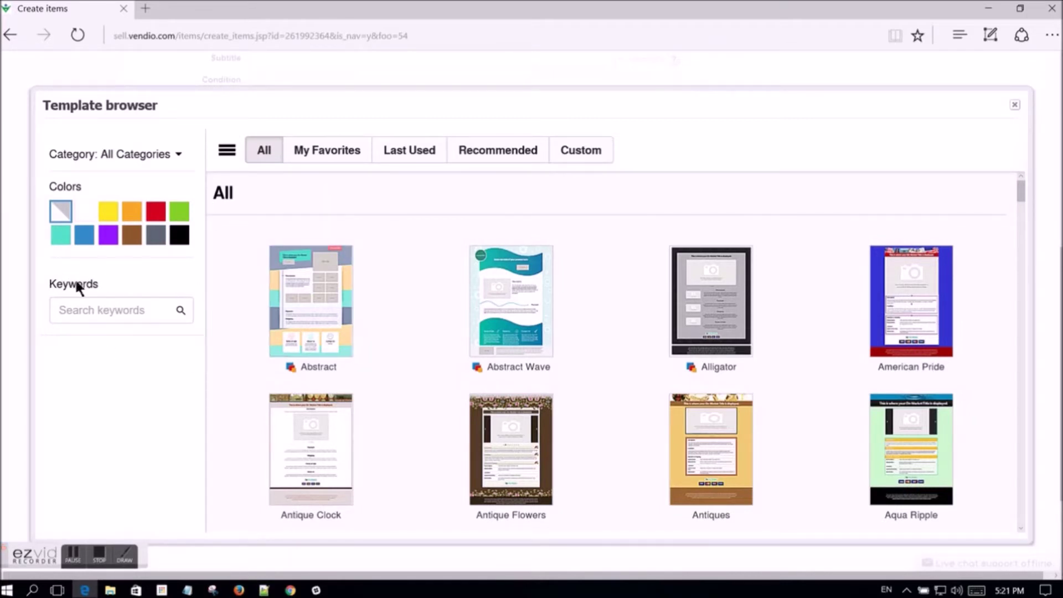
Step: Filter templates to Antiques and green, then clear both filters back to All
left_click(177, 155)
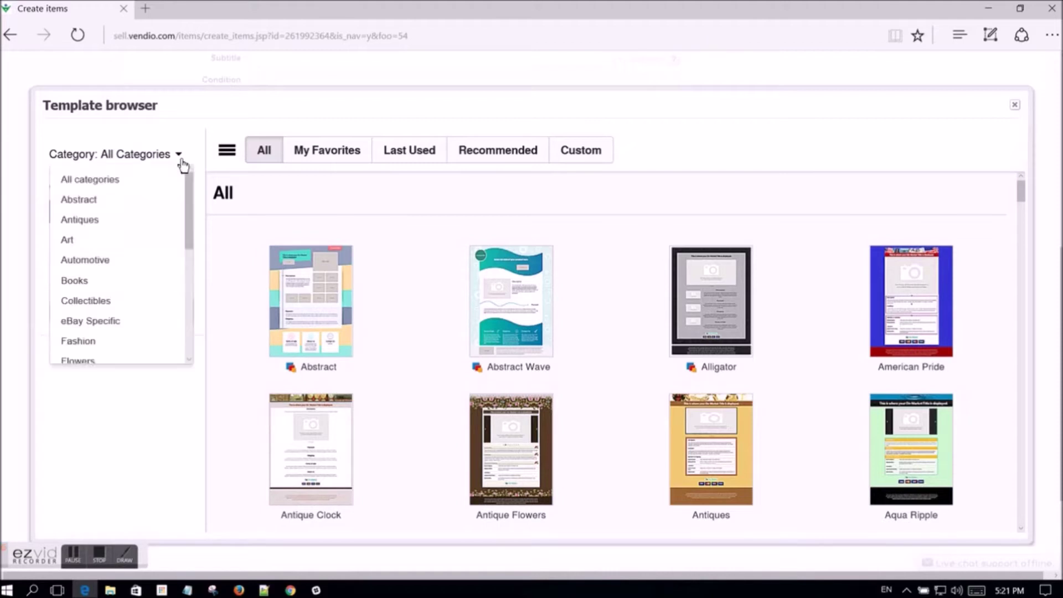
left_click(110, 220)
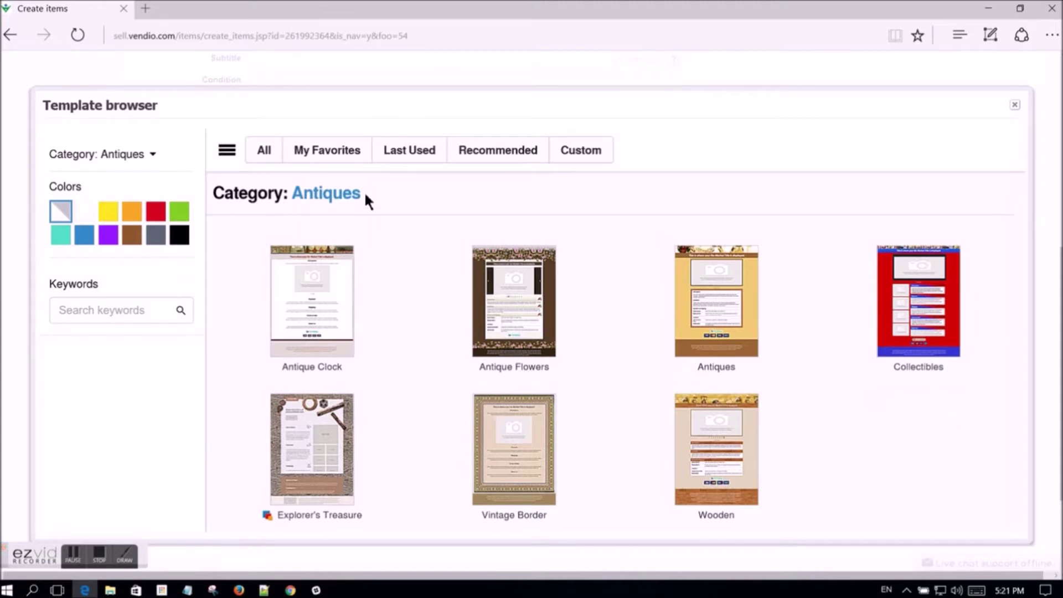
left_click(185, 220)
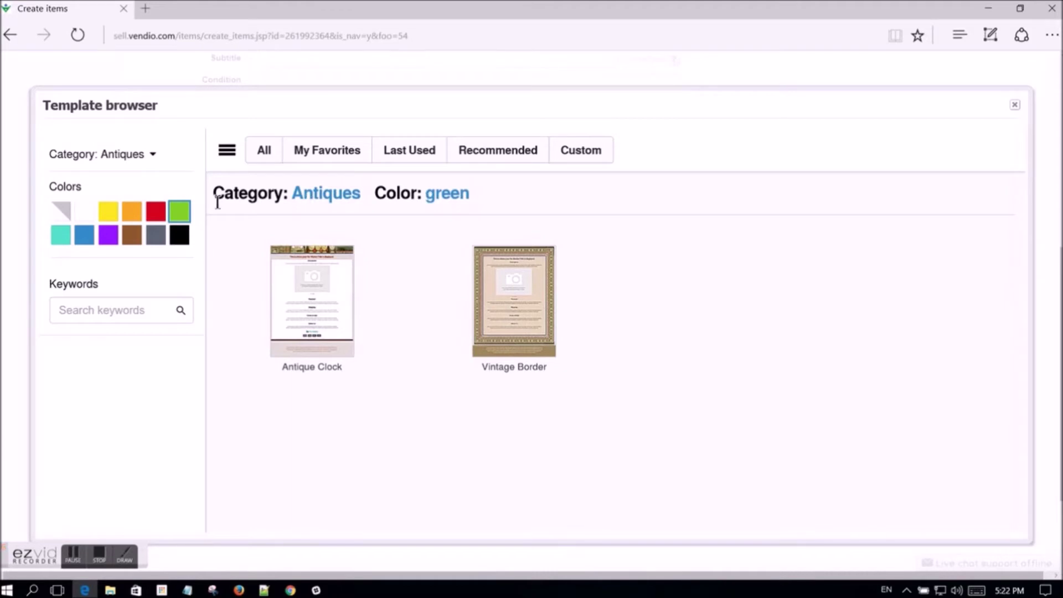
left_click(265, 152)
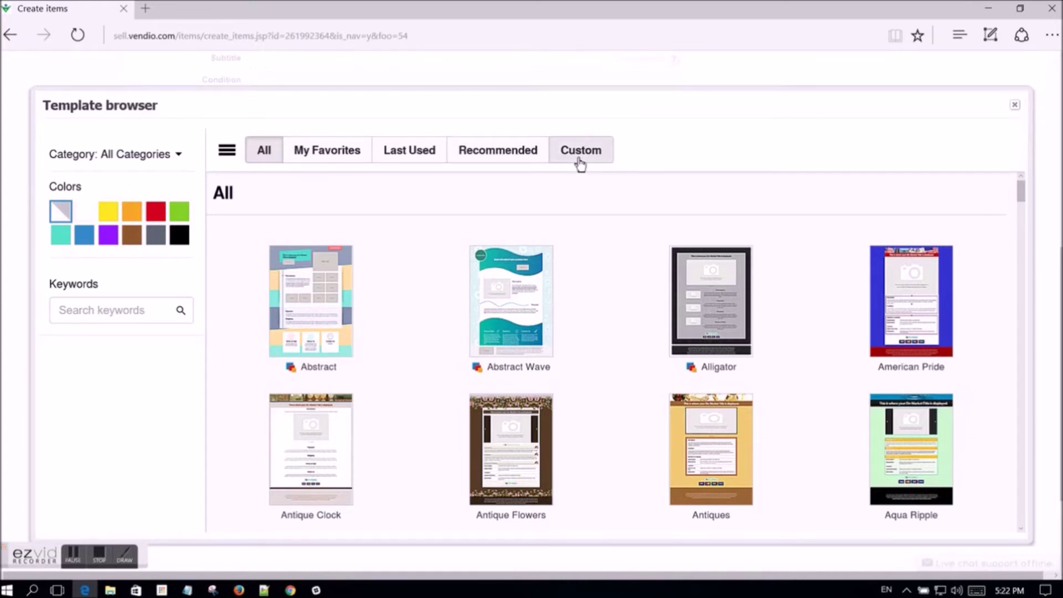
Step: Search templates for 'mountains' and preview the Mountain Tops result
left_click(108, 308)
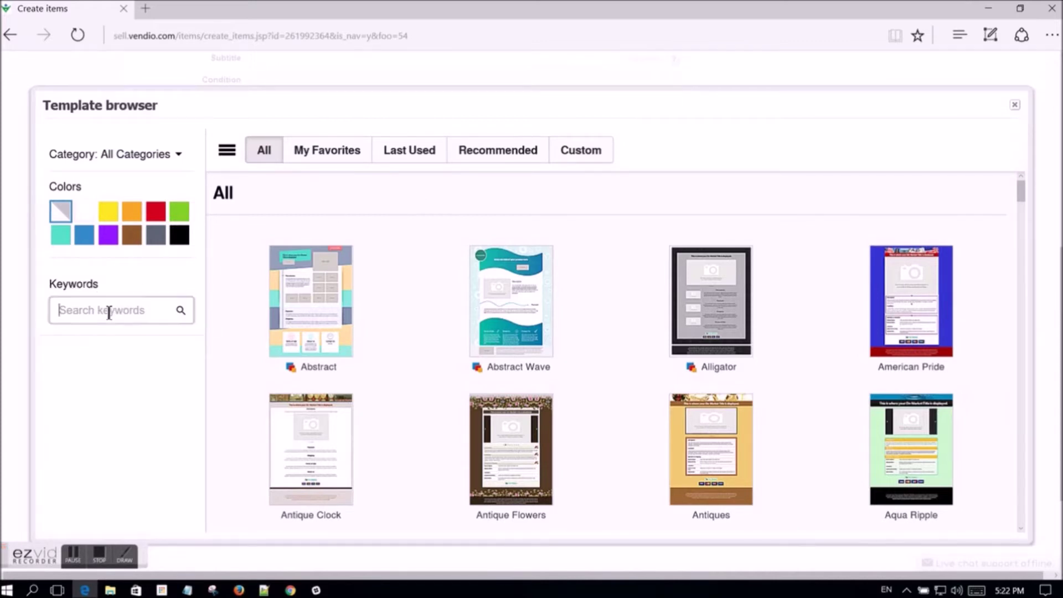
type("mountains")
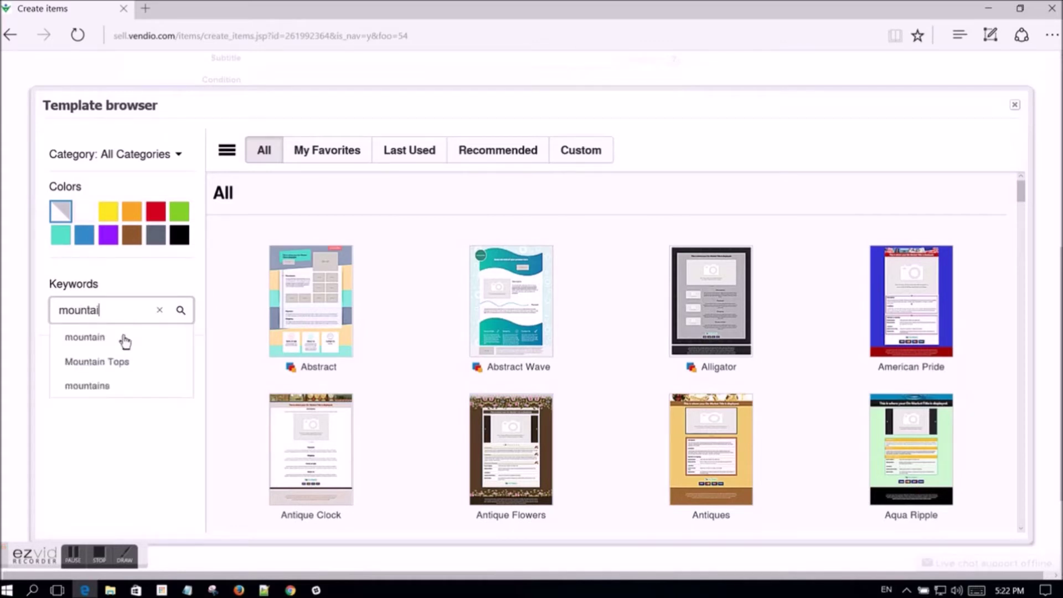
left_click(125, 339)
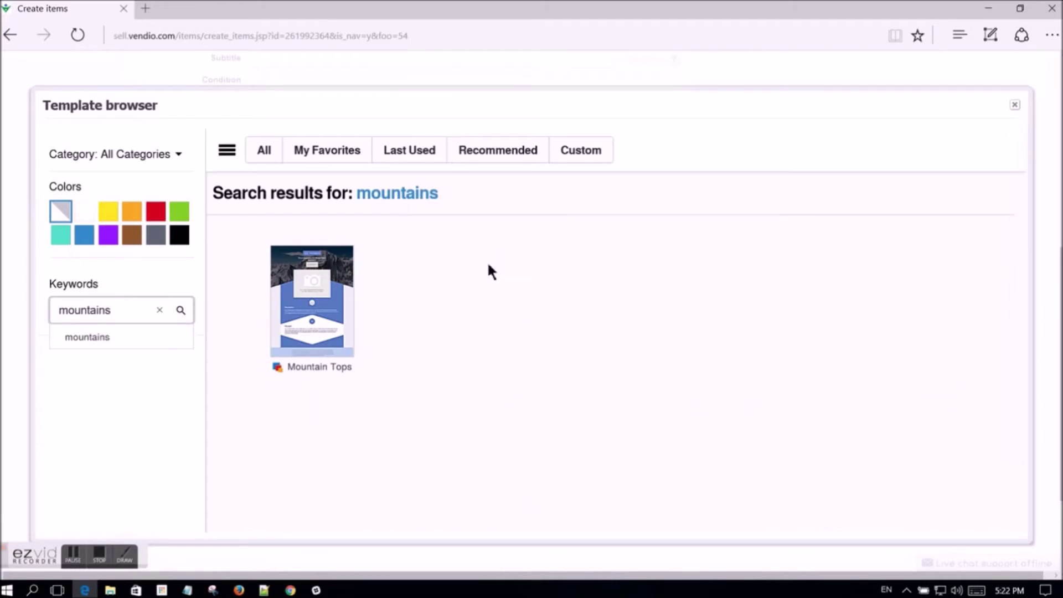
mouse_move(311, 298)
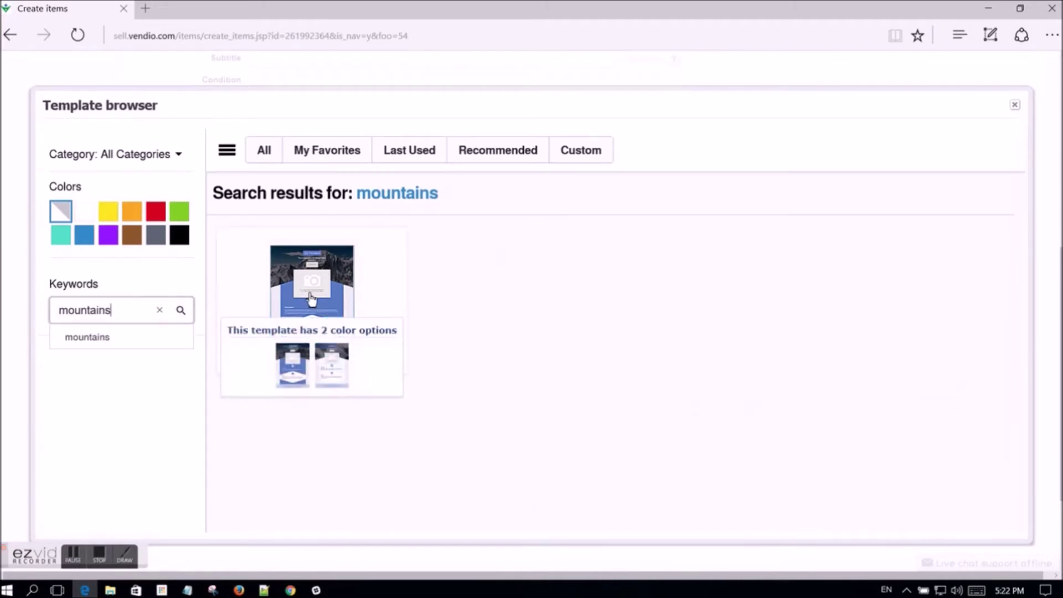
left_click(311, 299)
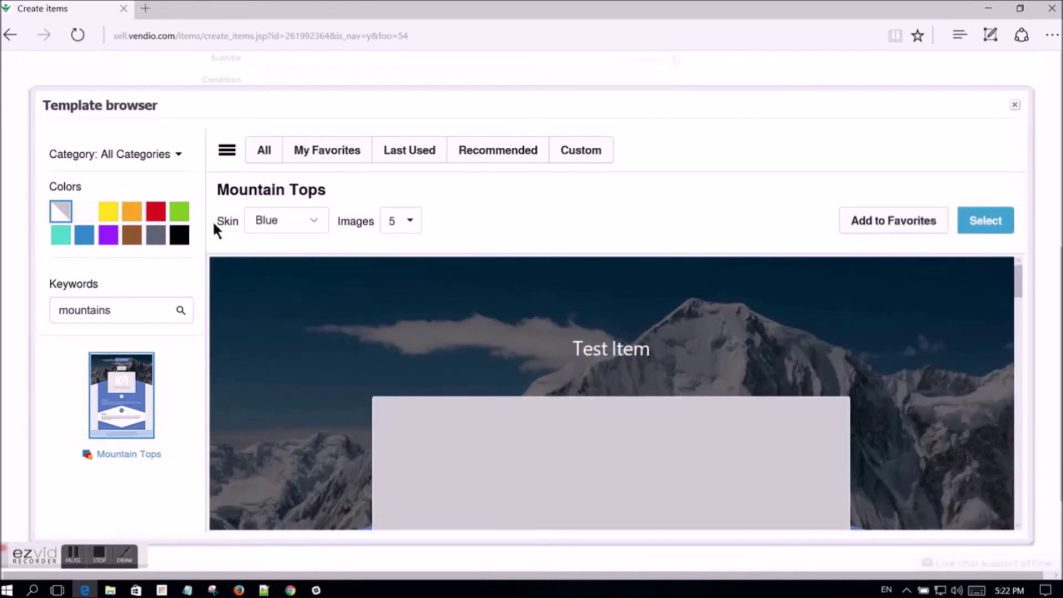
left_click(311, 223)
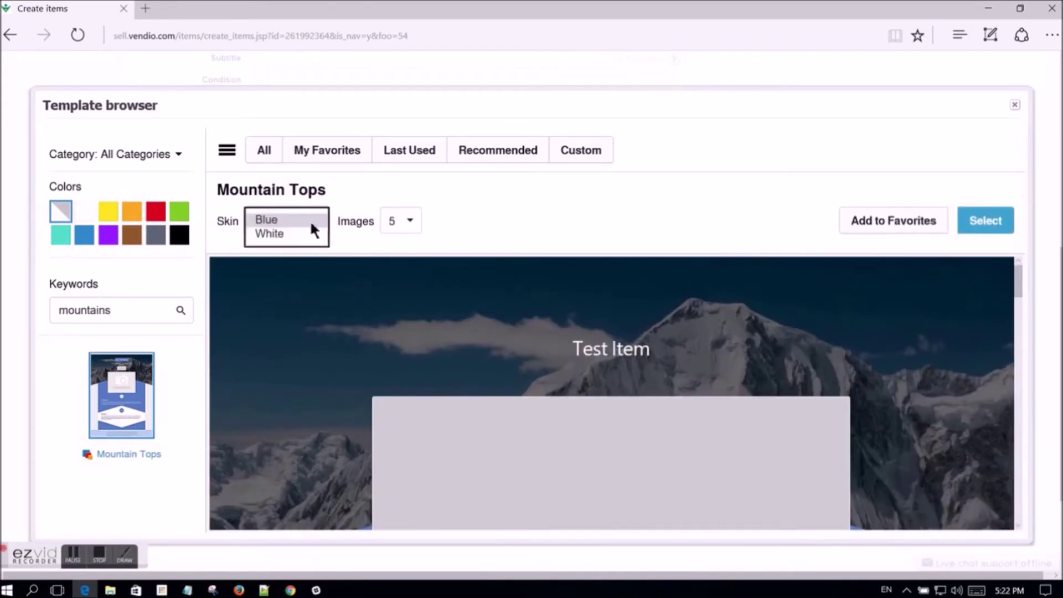
left_click(311, 224)
left_click(411, 224)
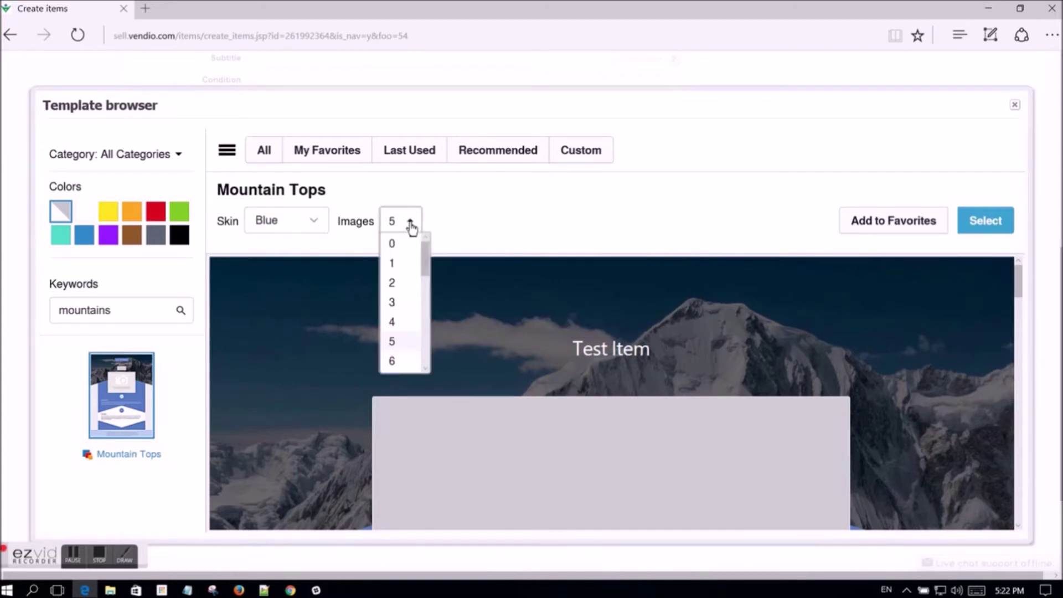
mouse_move(425, 256)
left_mouse_down()
mouse_move(424, 324)
mouse_move(425, 260)
left_mouse_up()
left_click(446, 222)
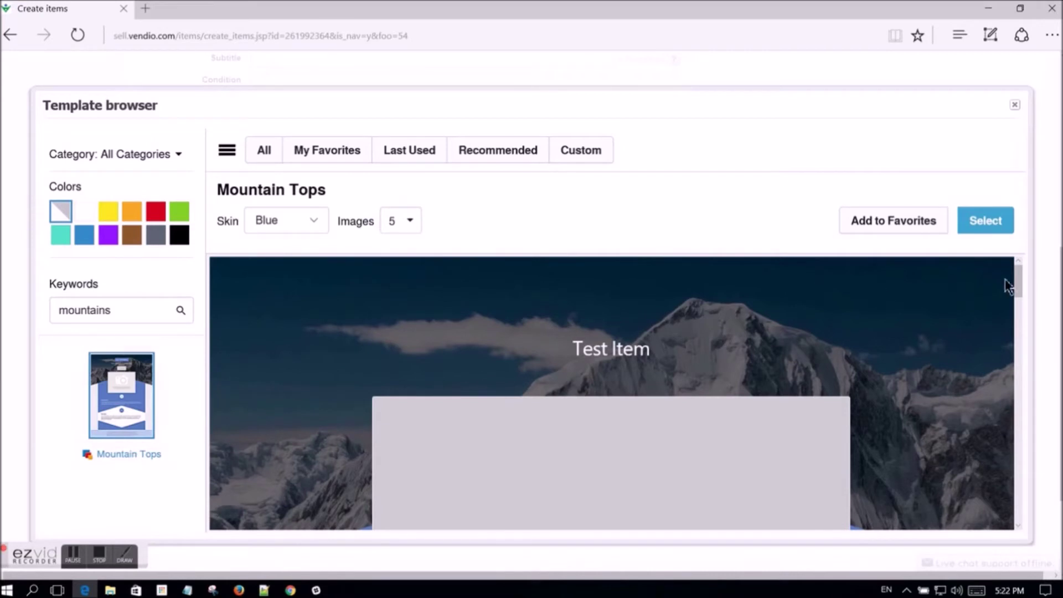
mouse_move(1020, 280)
left_mouse_down()
mouse_move(1032, 513)
mouse_move(1024, 271)
left_mouse_up()
left_click(989, 223)
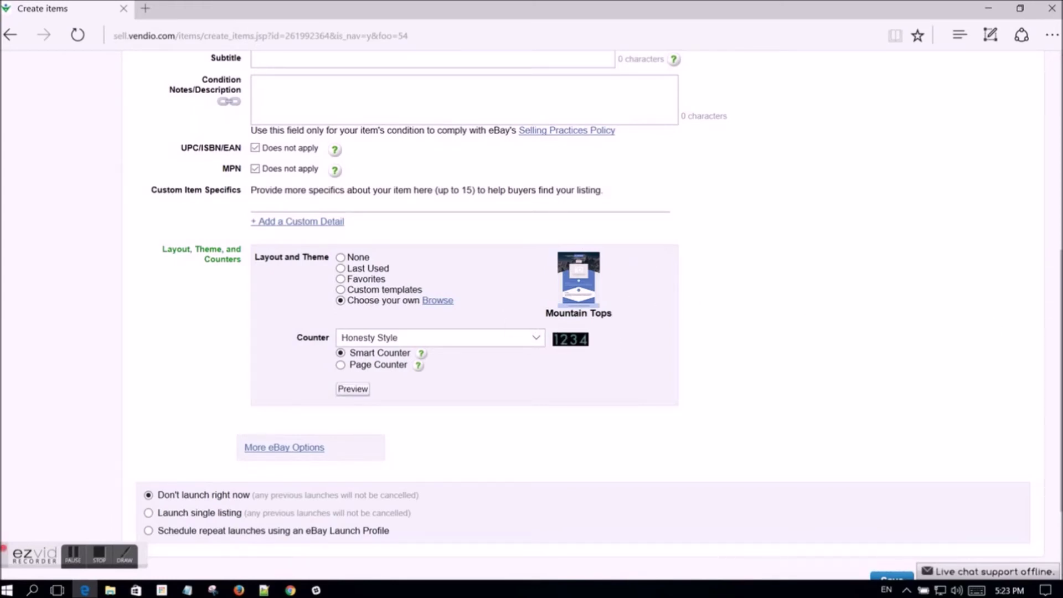
Step: Scroll the eBay form down to the Save buttons with Mountain Tops applied
scroll(531, 299, "down", 1)
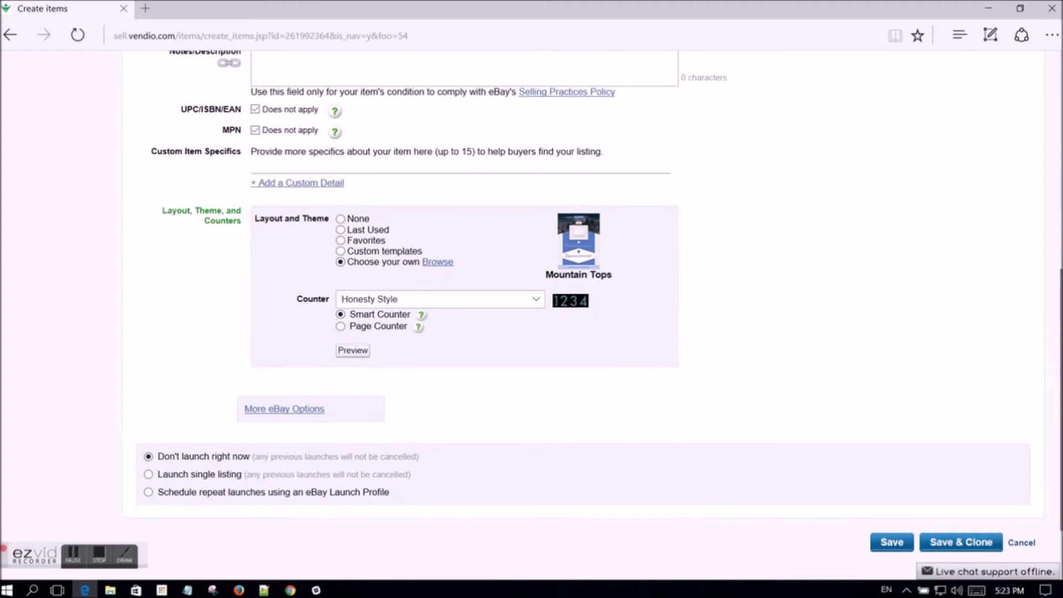
left_click(365, 354)
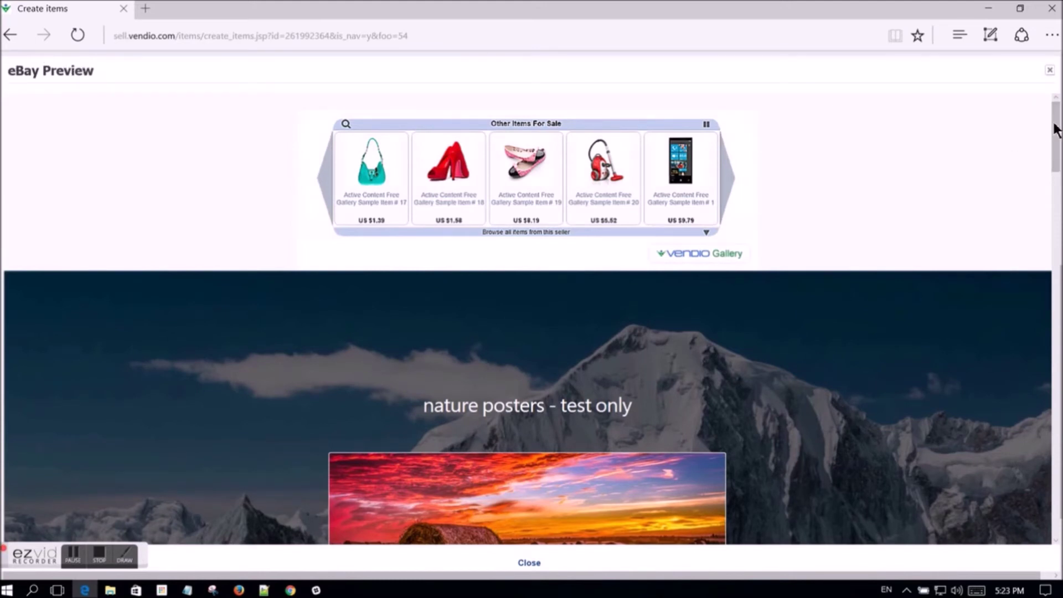
left_click_drag(1056, 132, 1041, 490)
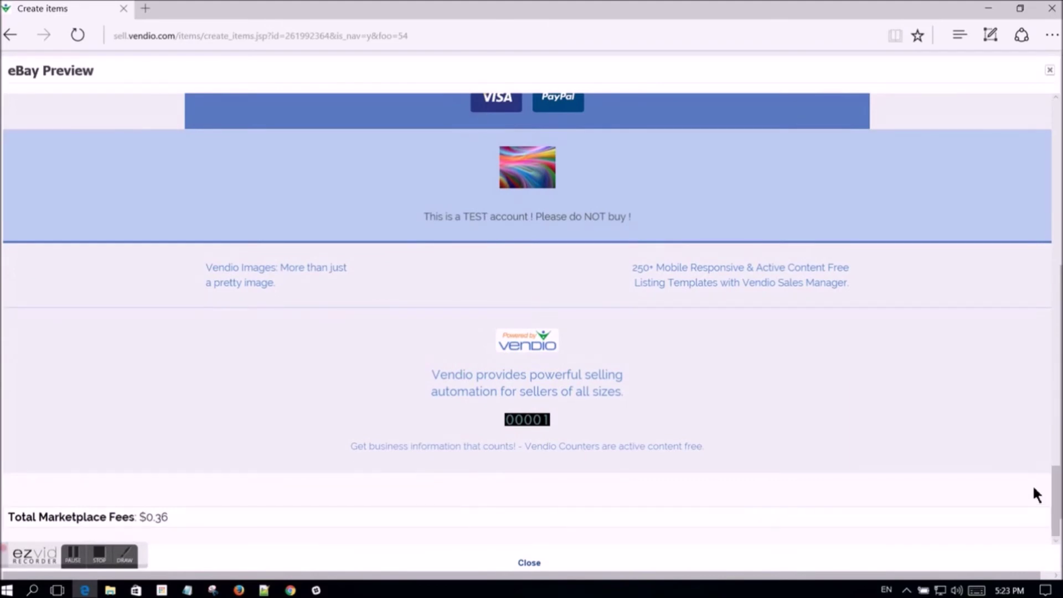
left_click_drag(1055, 495, 1055, 134)
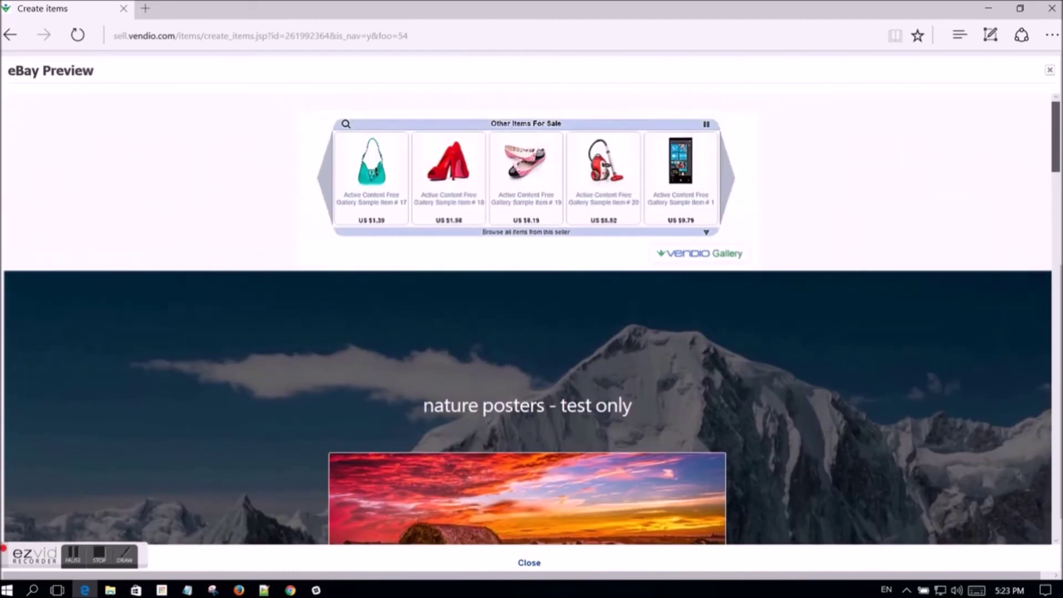
left_click(529, 563)
Step: Set the item to Launch single listing and scroll toward Save
left_click(148, 476)
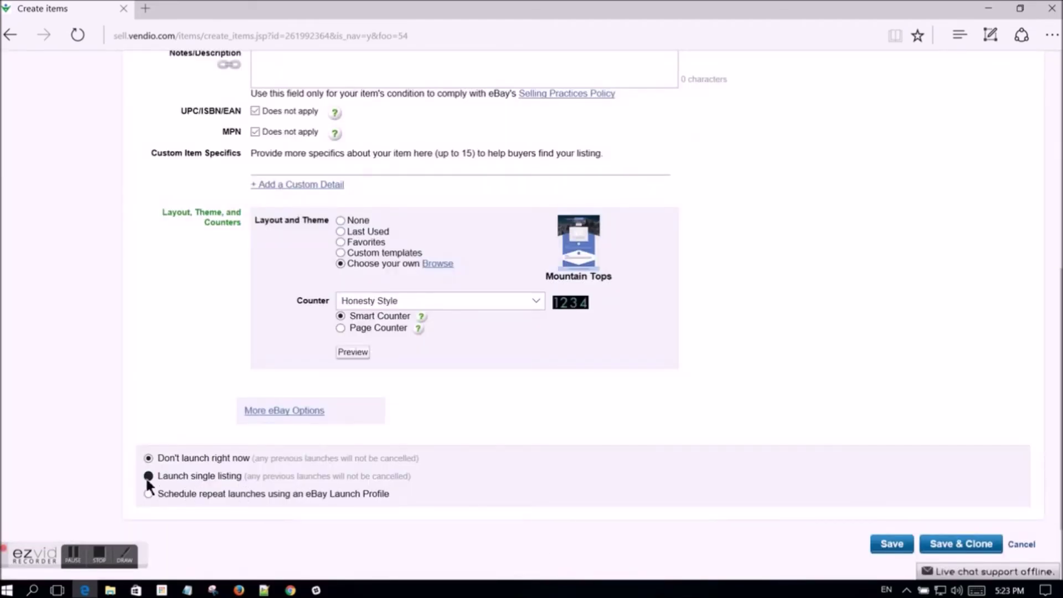
scroll(1038, 319, "down", 4)
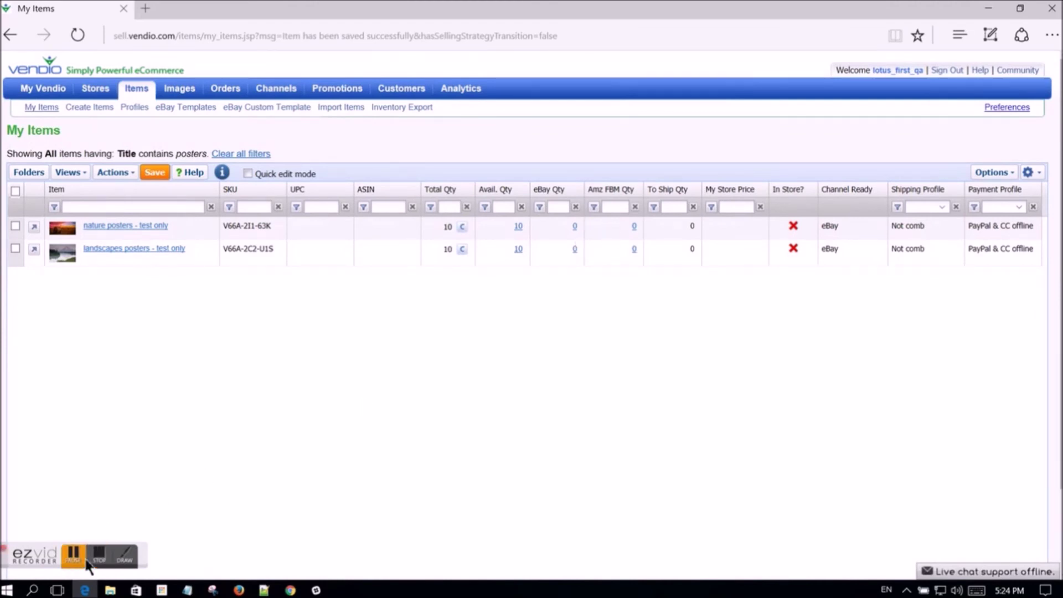
Step: Check the item's eBay quantity of 5 and view its live eBay listing
left_click(100, 553)
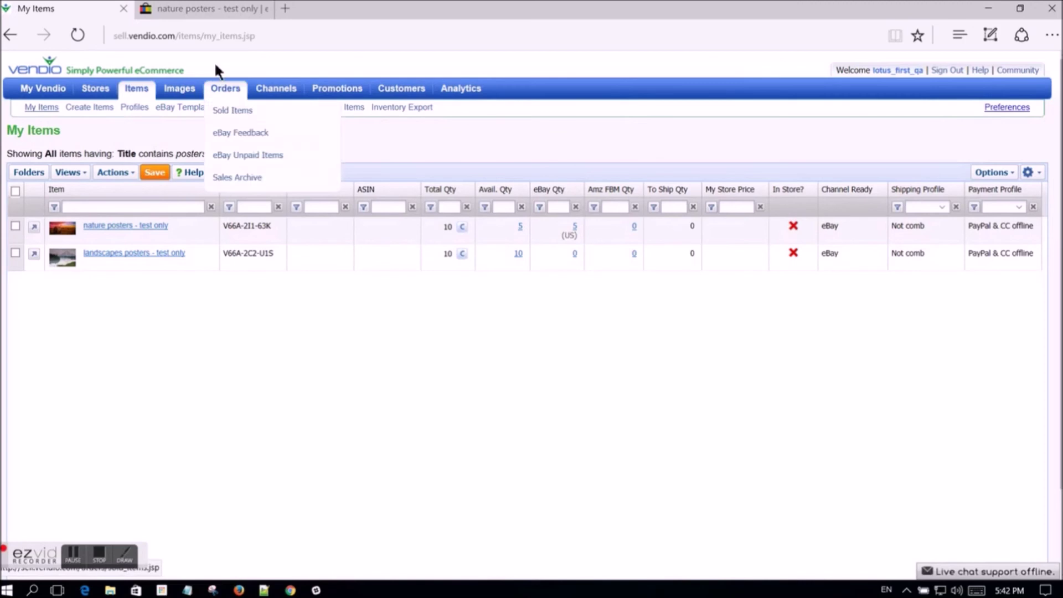
left_click(211, 12)
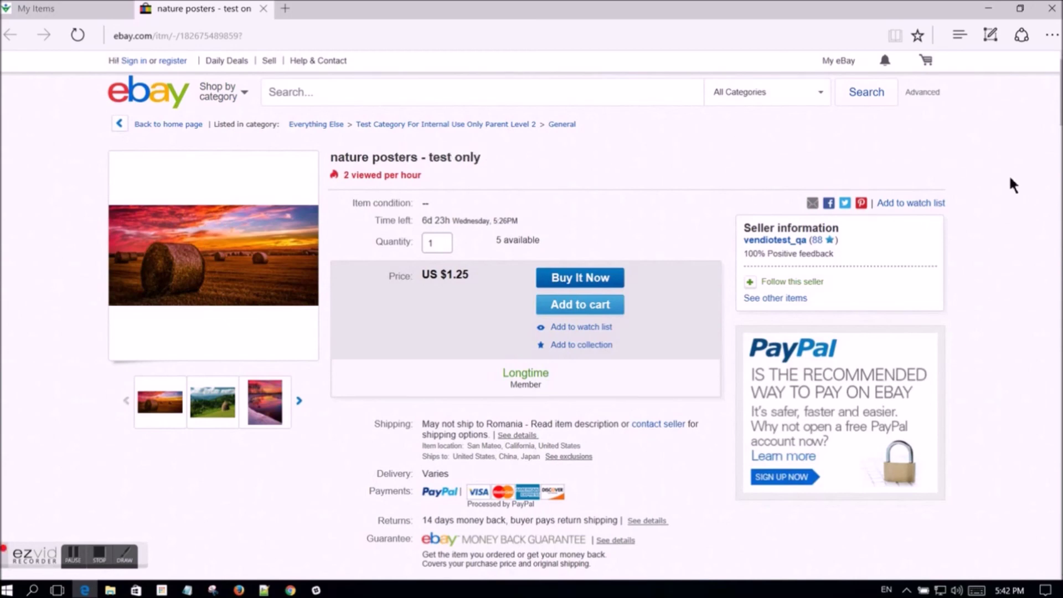
scroll(1011, 179, "down", 8)
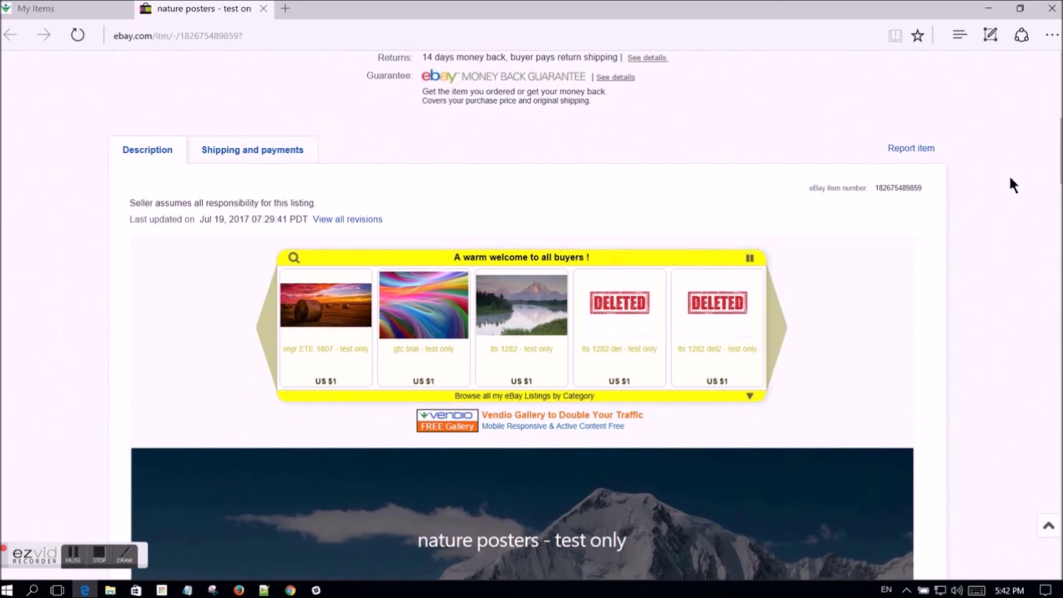
scroll(1013, 185, "down", 8)
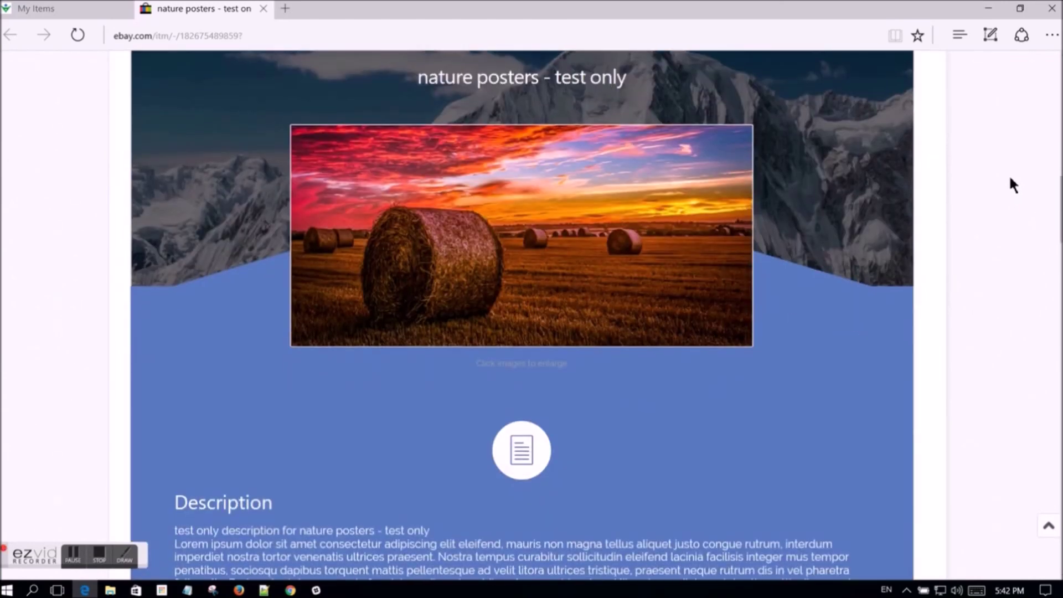
scroll(1013, 186, "down", 8)
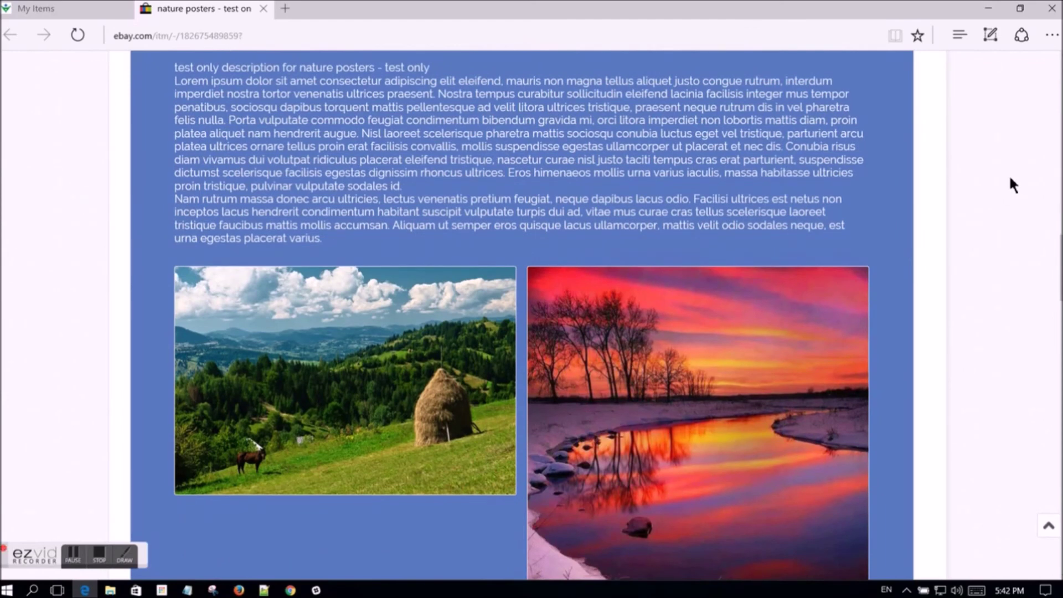
scroll(1013, 185, "down", 8)
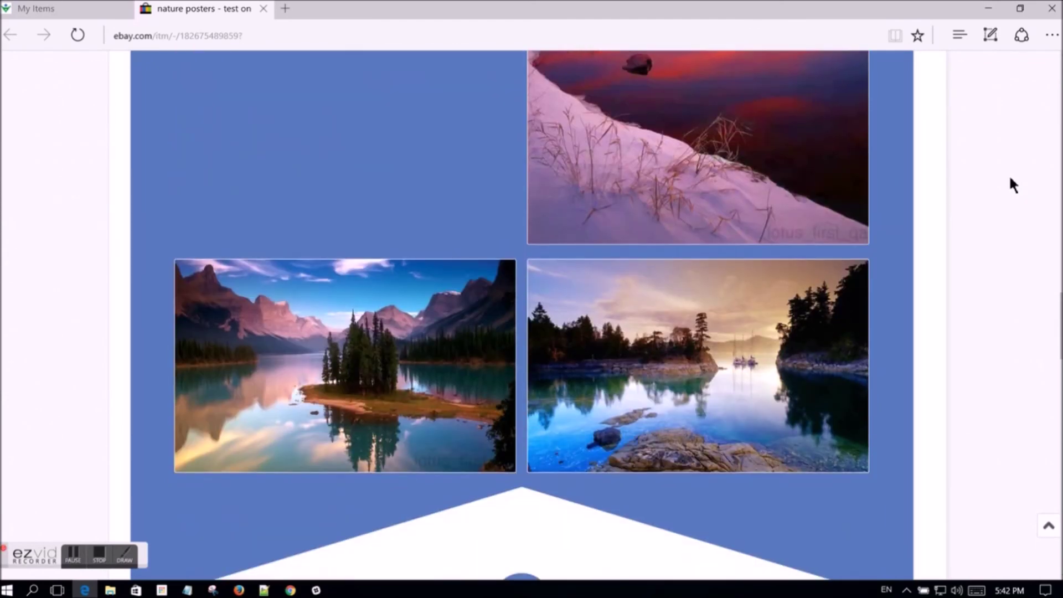
scroll(1013, 185, "down", 8)
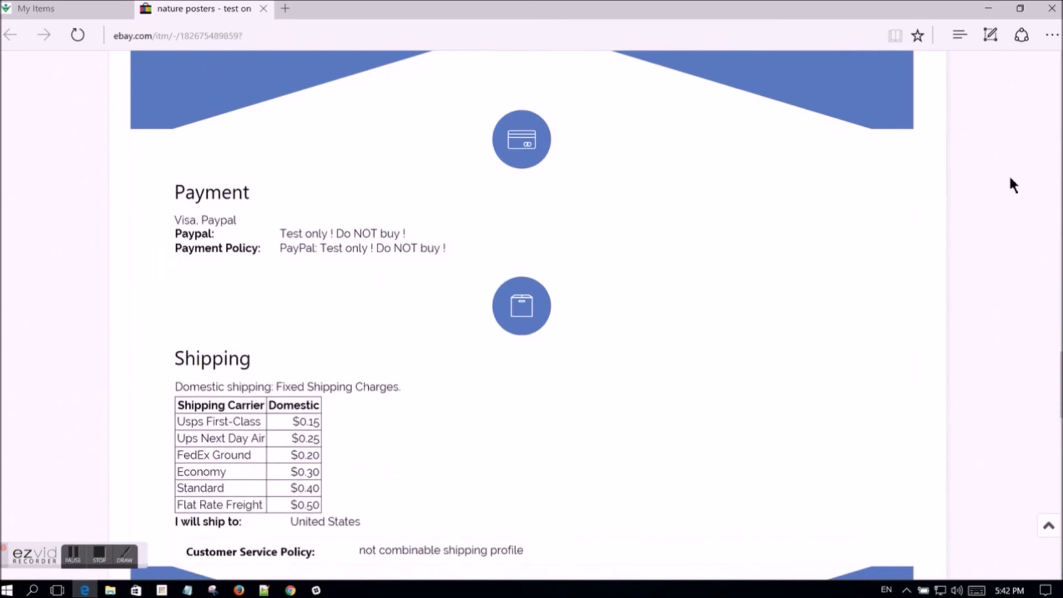
scroll(1013, 185, "down", 8)
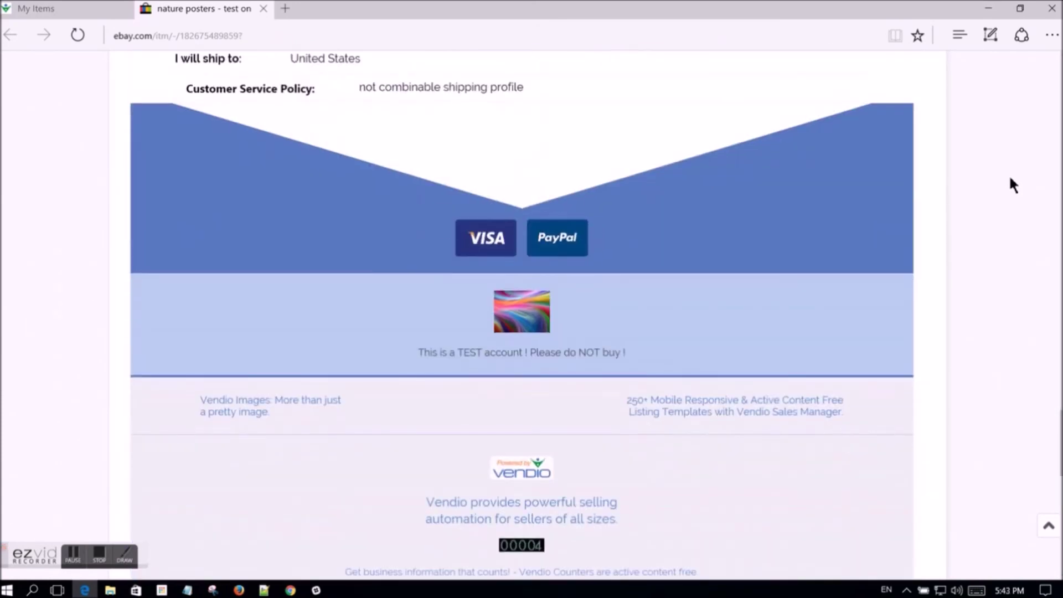
scroll(1013, 186, "down", 8)
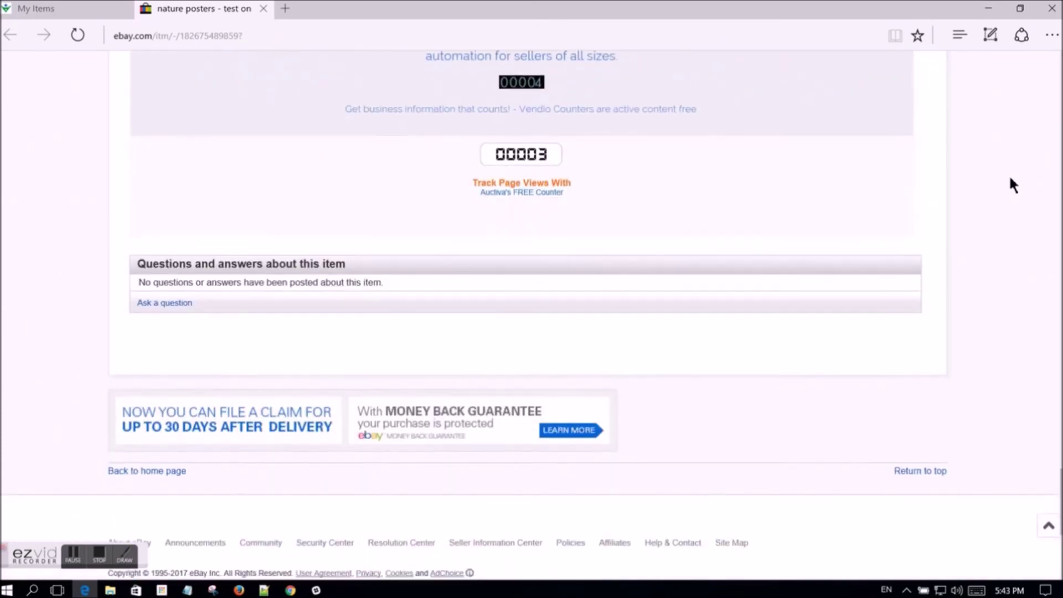
scroll(1013, 185, "up", 8)
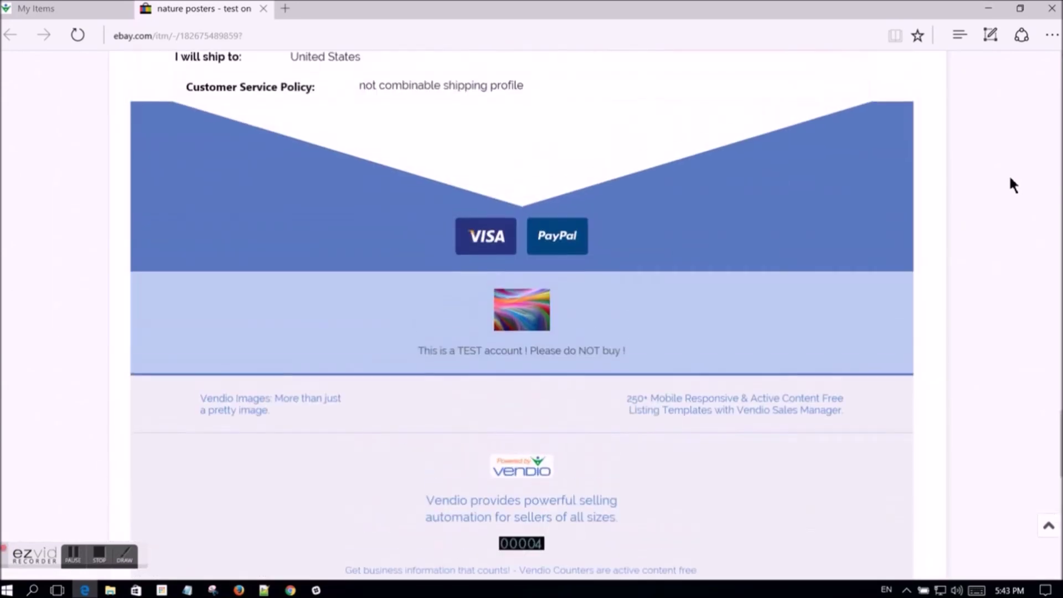